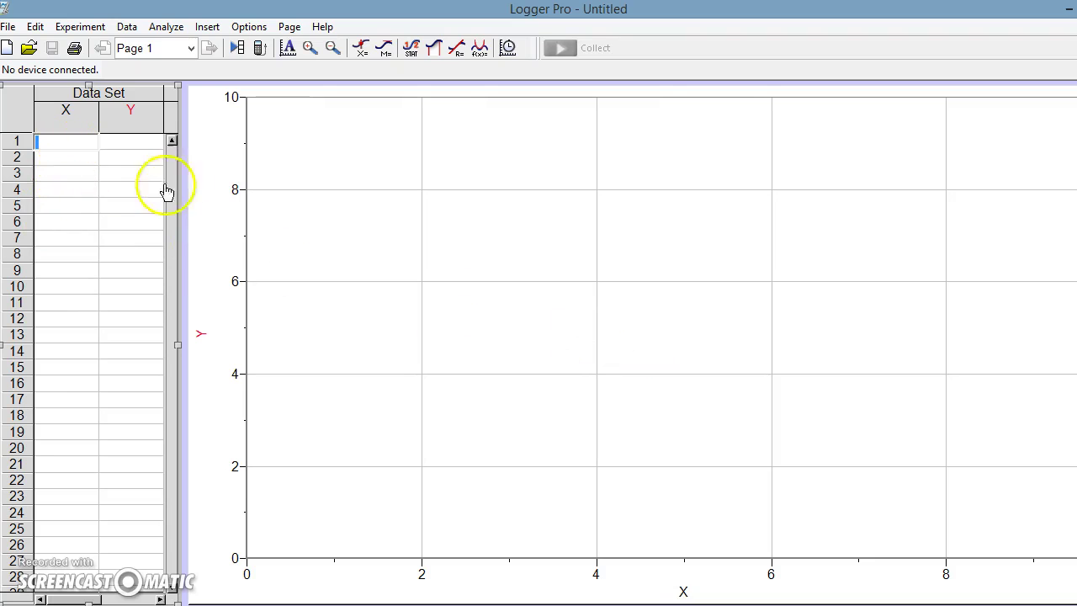
pyautogui.click(353, 432)
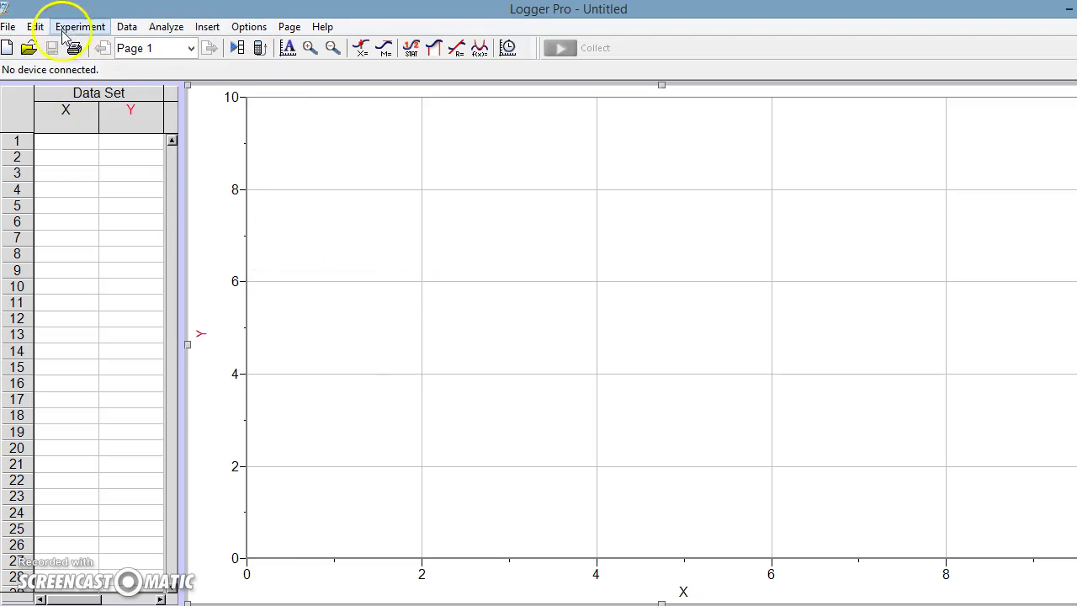
pyautogui.click(35, 27)
pyautogui.moveTo(59, 34)
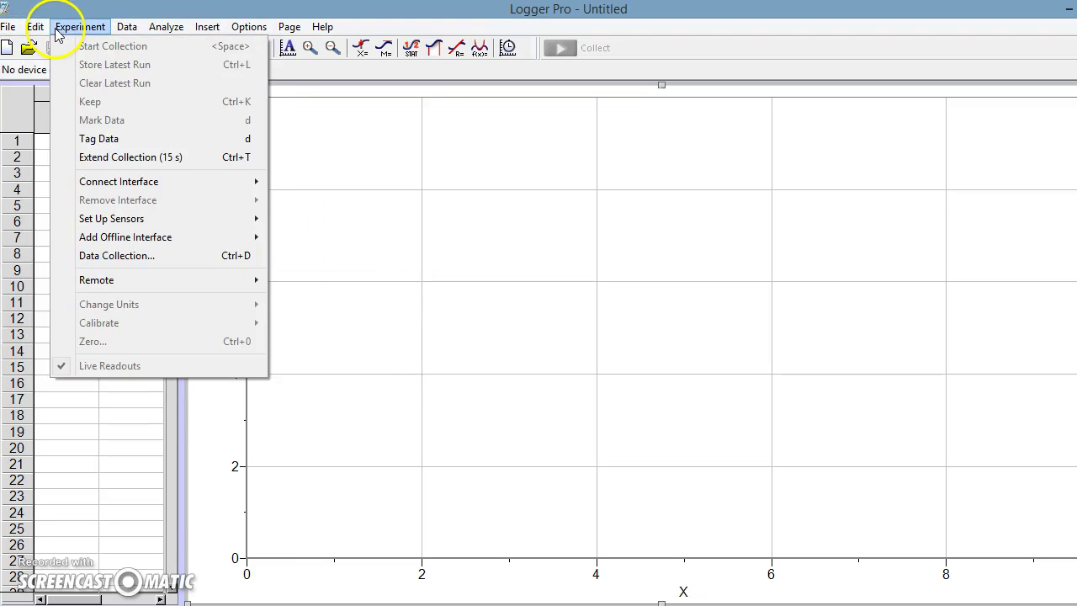
pyautogui.moveTo(199, 31)
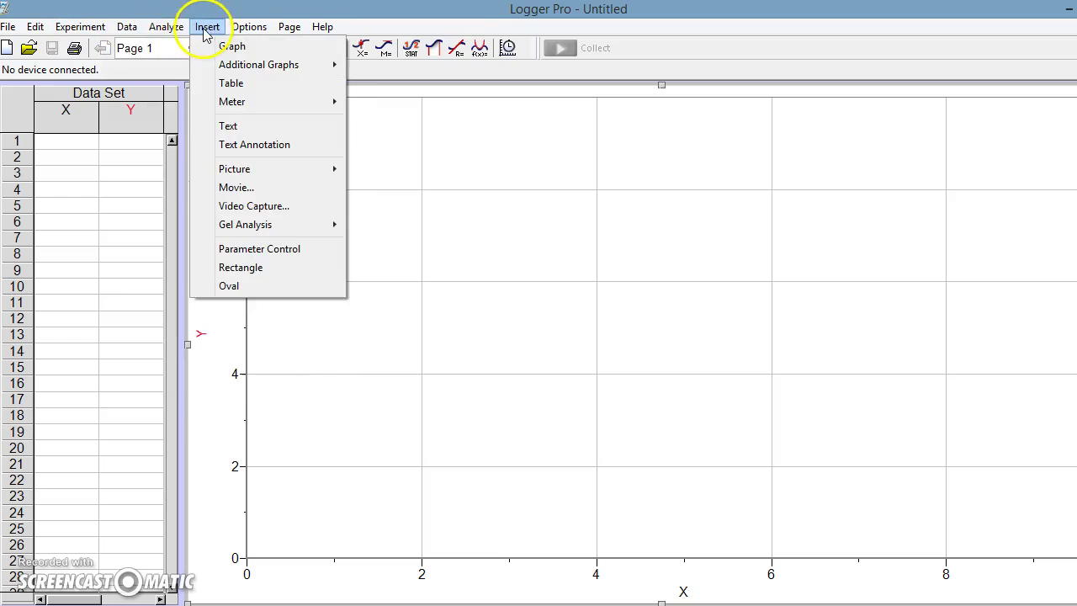
pyautogui.moveTo(323, 26)
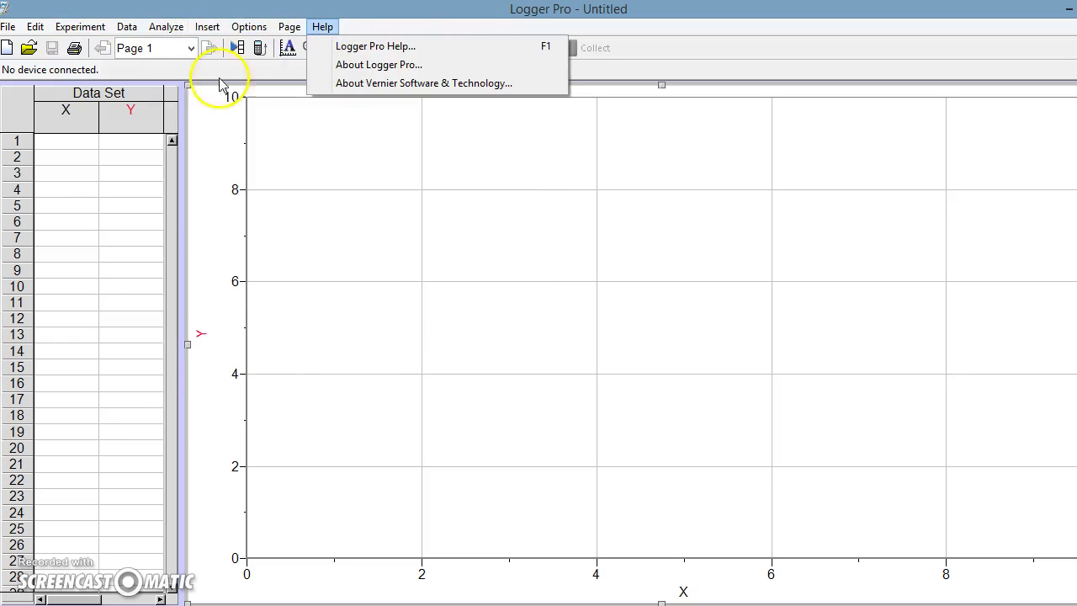
pyautogui.click(473, 19)
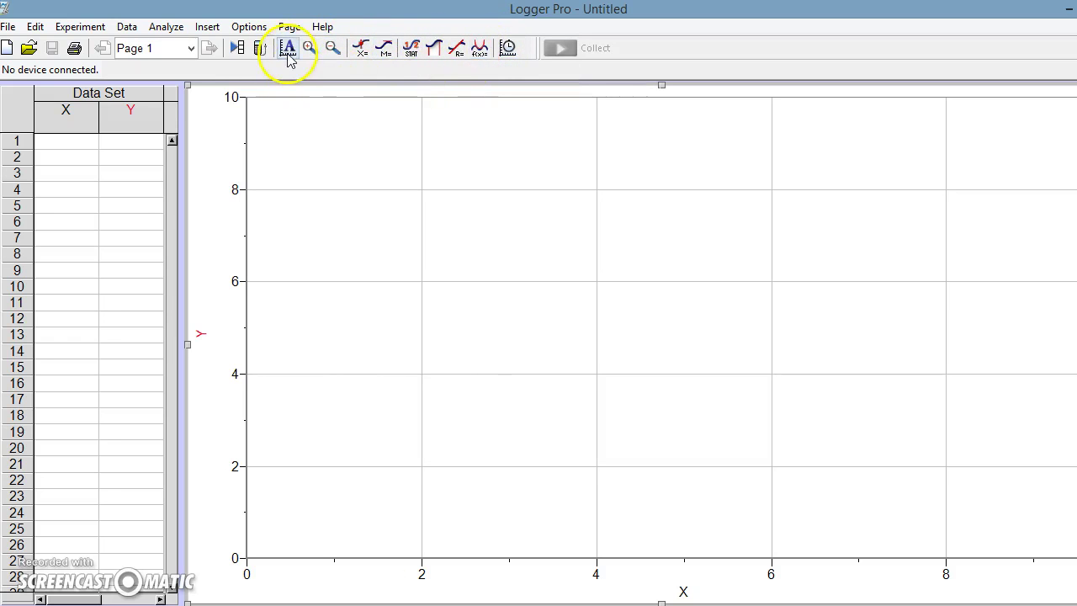
pyautogui.click(545, 58)
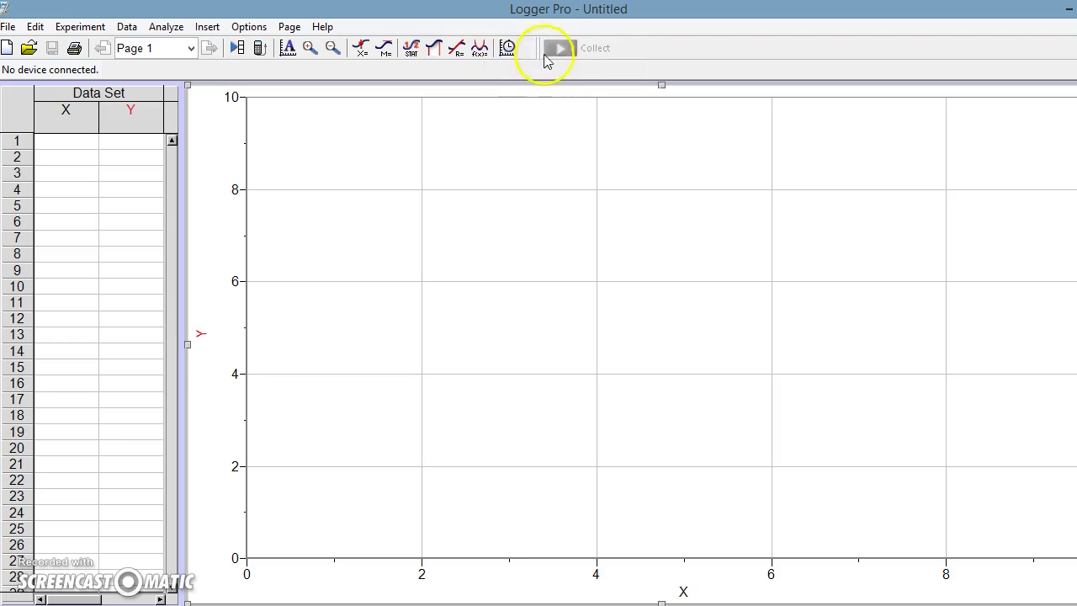
pyautogui.click(560, 51)
pyautogui.click(421, 95)
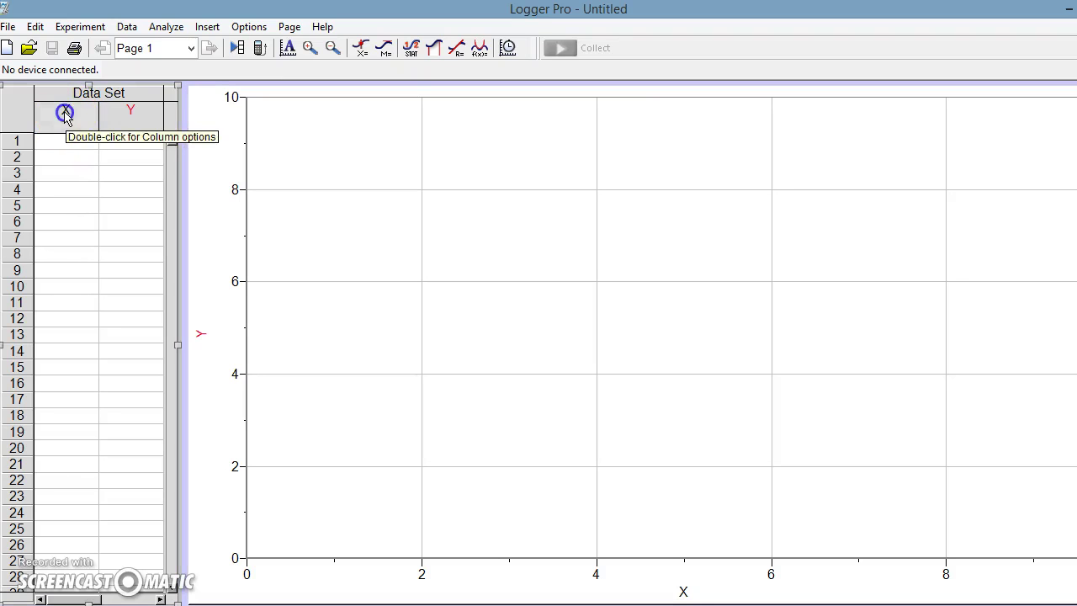
# - Define the X column as Time with short name t and units s
pyautogui.doubleClick(65, 113)
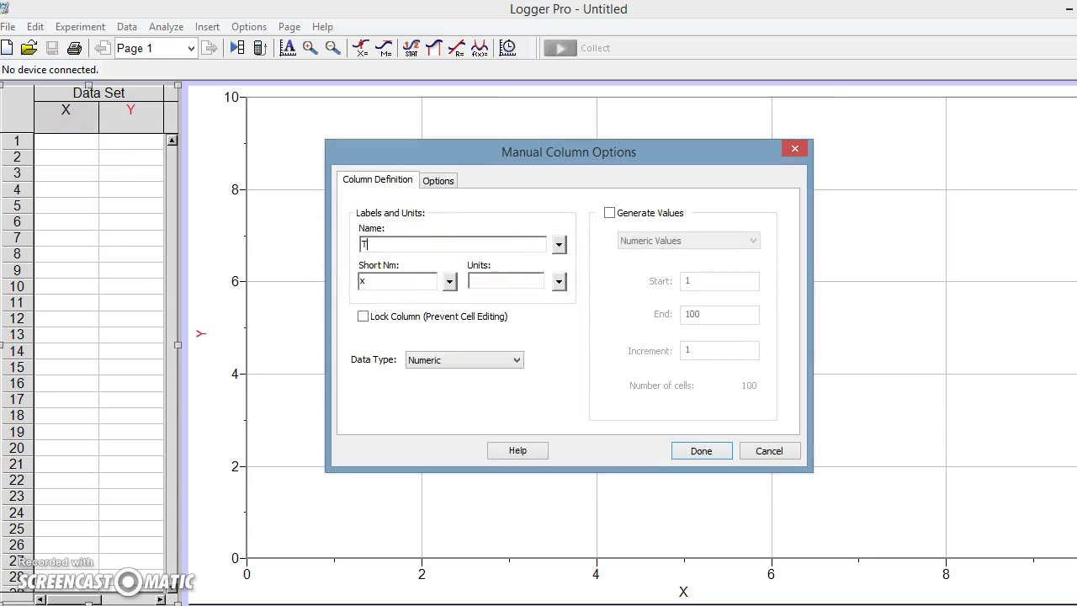
pyautogui.doubleClick(384, 283)
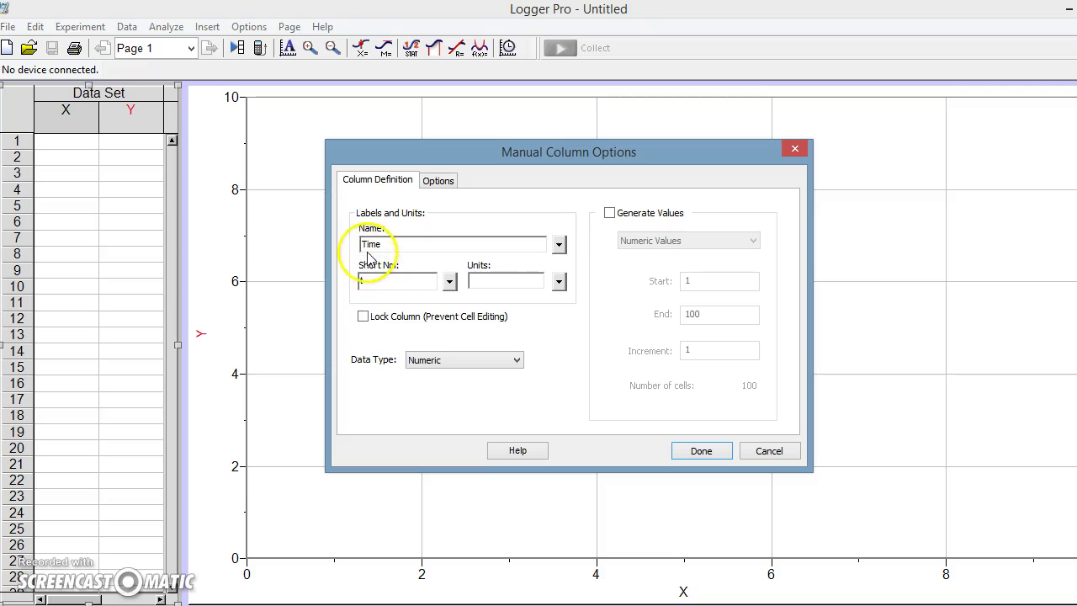
pyautogui.click(506, 281)
pyautogui.write('s')
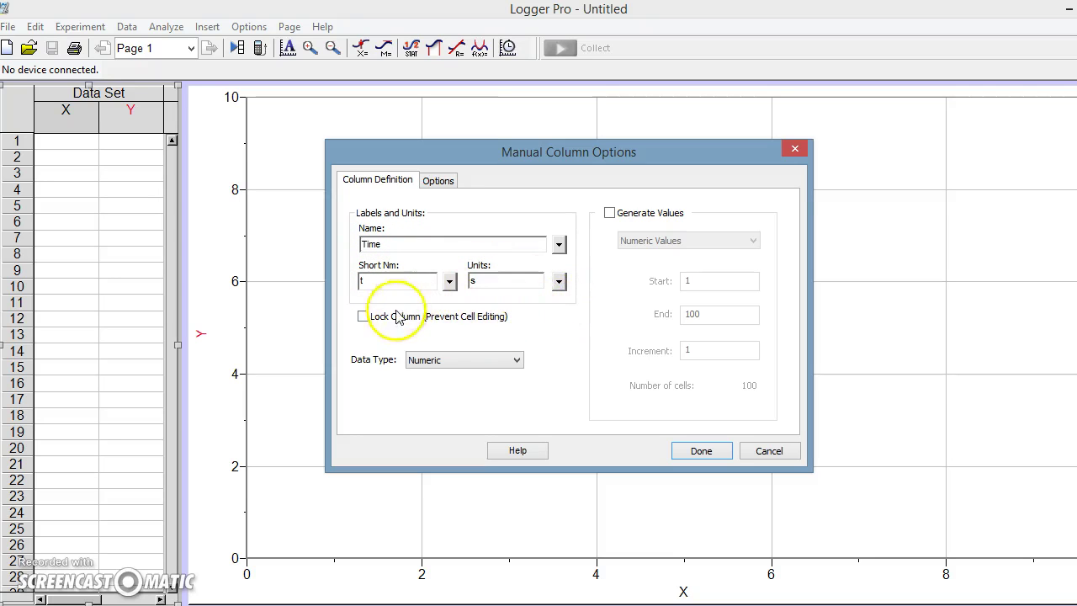
pyautogui.click(702, 452)
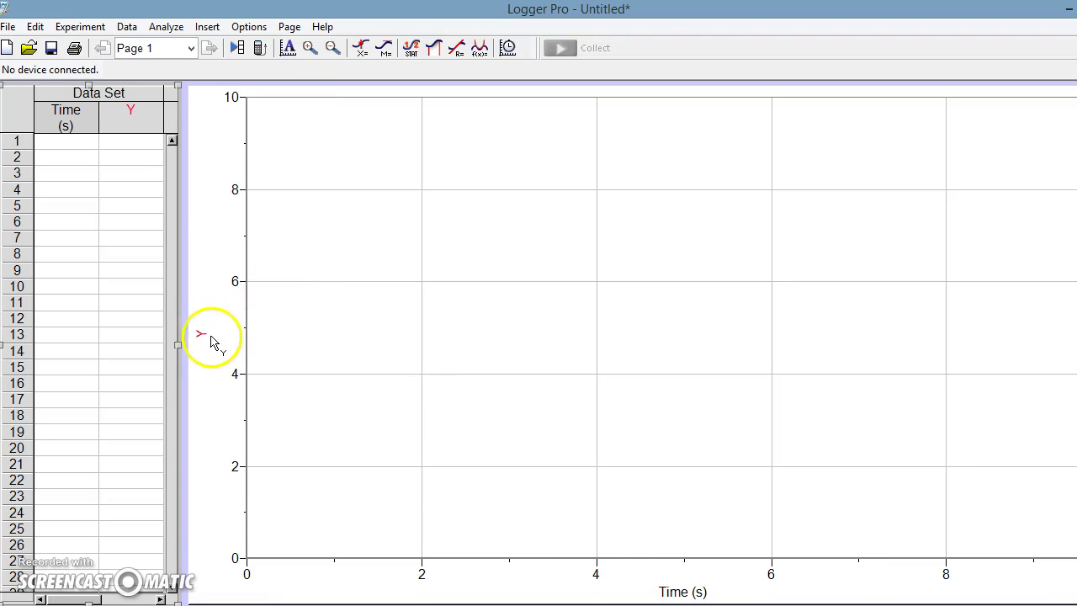
# - Try Y as the graph's horizontal-axis variable and restore Time on that axis
pyautogui.click(685, 592)
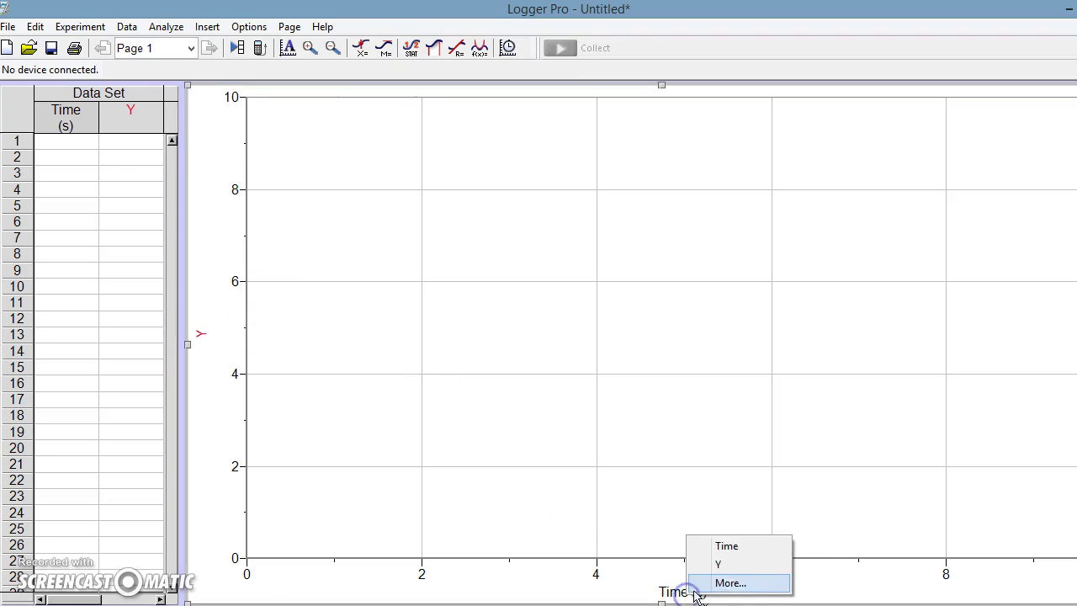
pyautogui.click(730, 565)
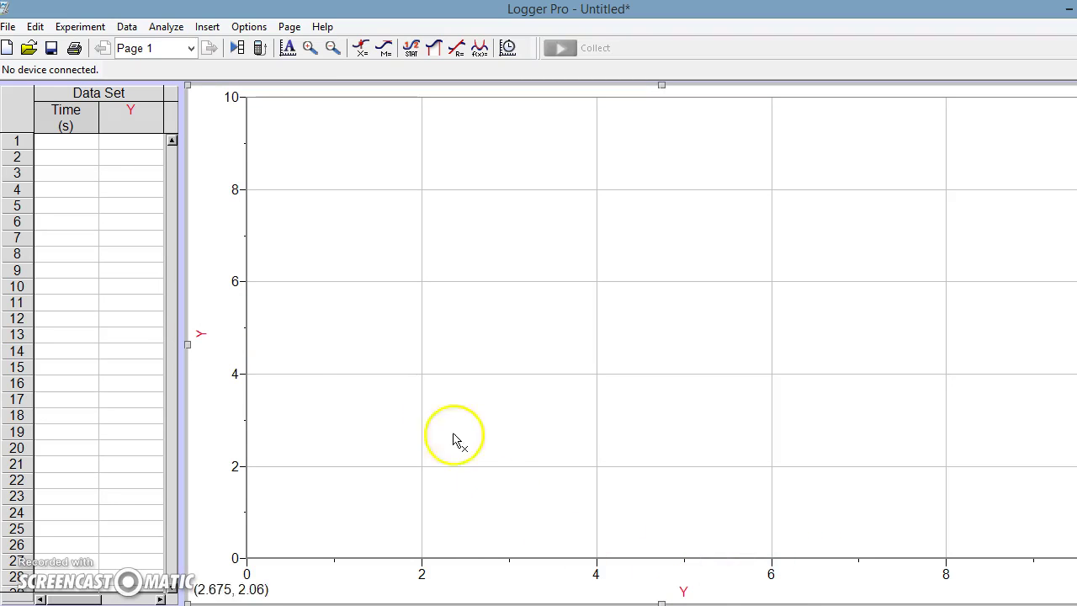
pyautogui.click(684, 591)
pyautogui.click(714, 545)
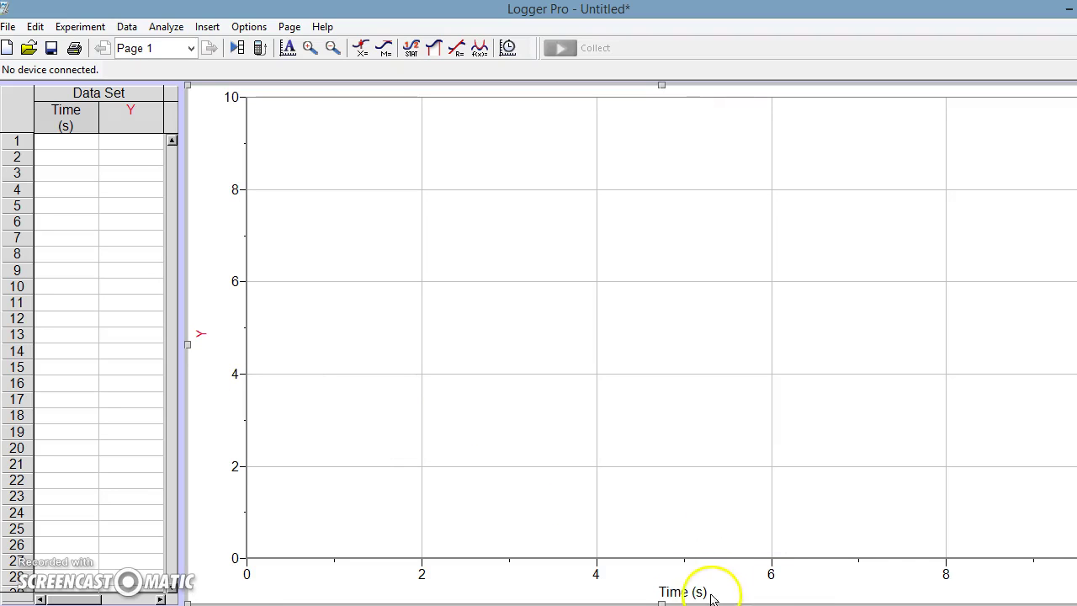
pyautogui.click(201, 335)
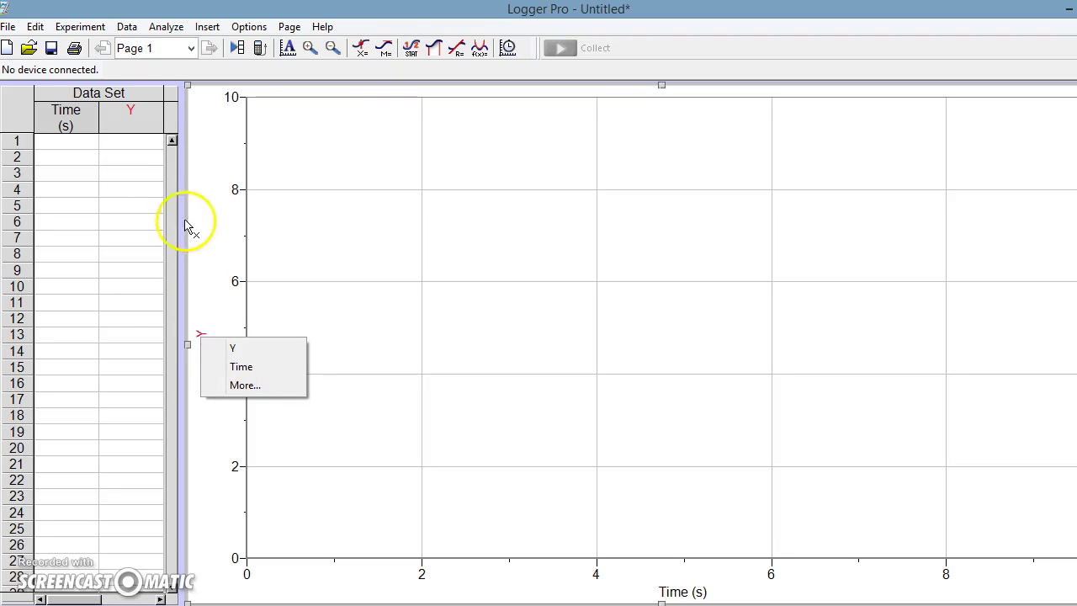
pyautogui.click(129, 122)
# - Rename the Y column to Position and set its units to m
pyautogui.doubleClick(129, 121)
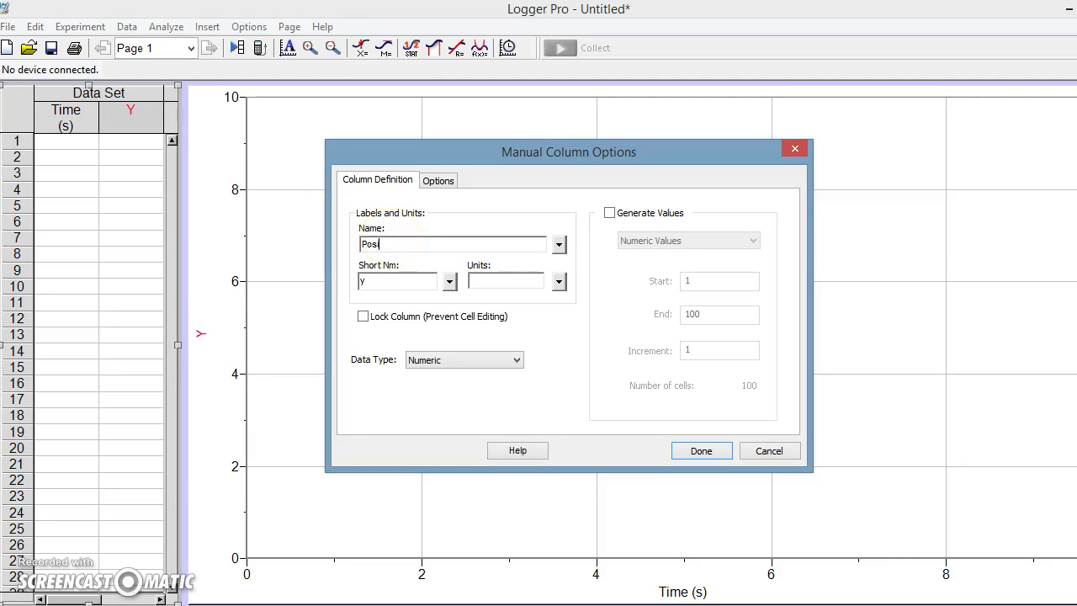
pyautogui.write('Position')
pyautogui.click(339, 288)
pyautogui.click(498, 281)
pyautogui.click(702, 453)
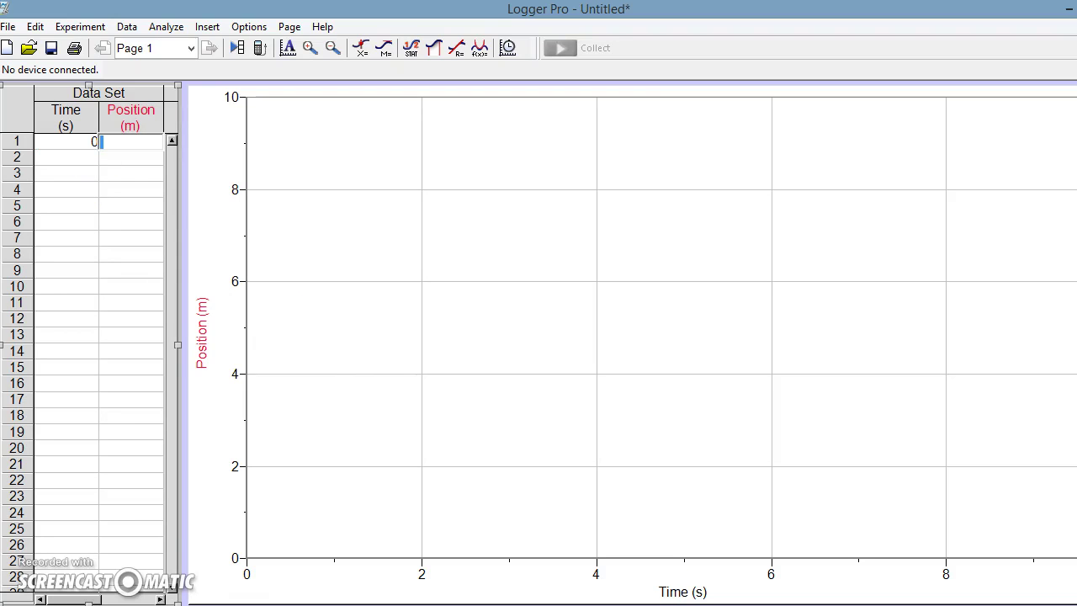
# - Enter times 0, 1, 2, 3 and 4 s with positions 0, 2, 4, 6 and 7.8 m in the data table
pyautogui.click(36, 157)
pyautogui.press('Tab')
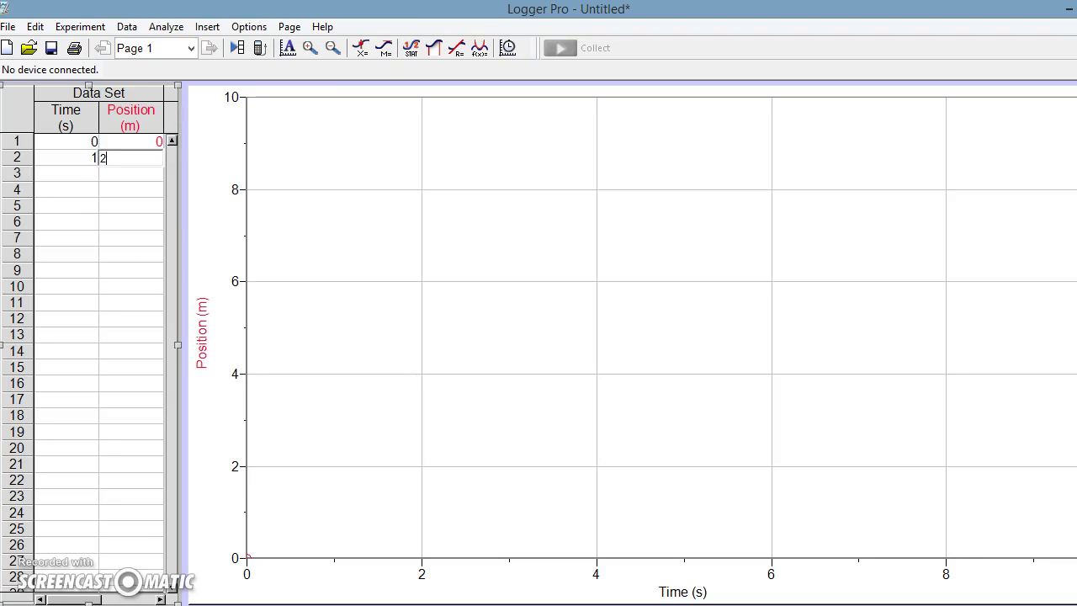
pyautogui.write('2')
pyautogui.press('Return')
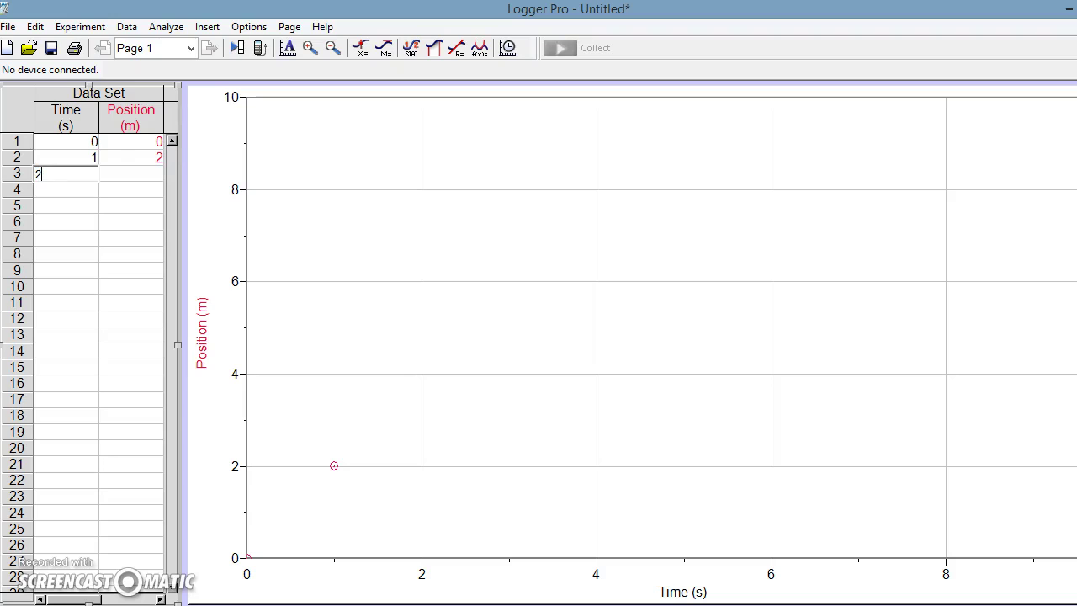
pyautogui.press('Tab')
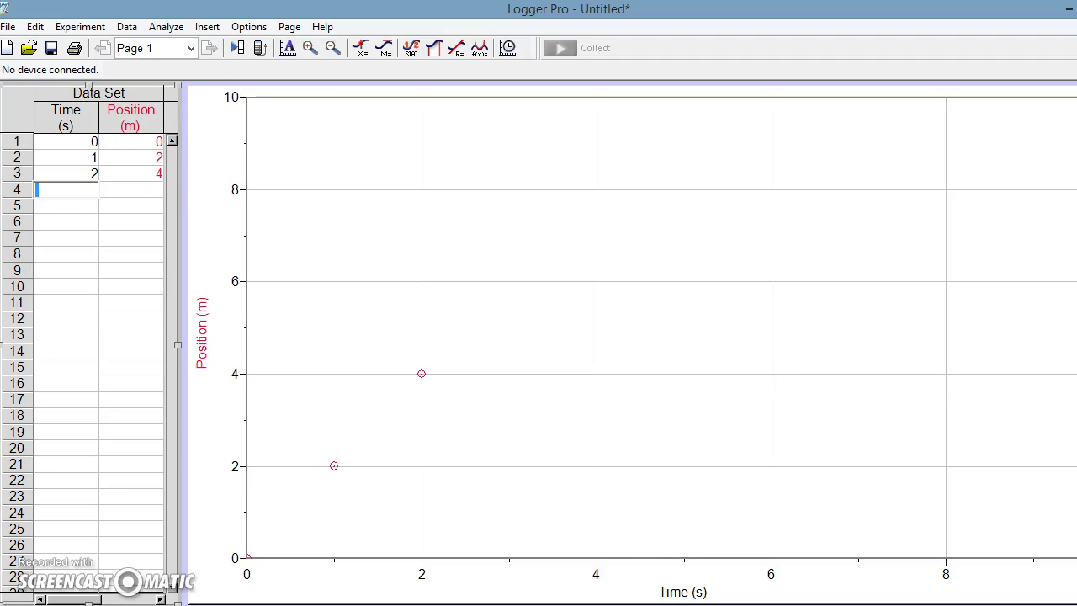
pyautogui.press('Tab')
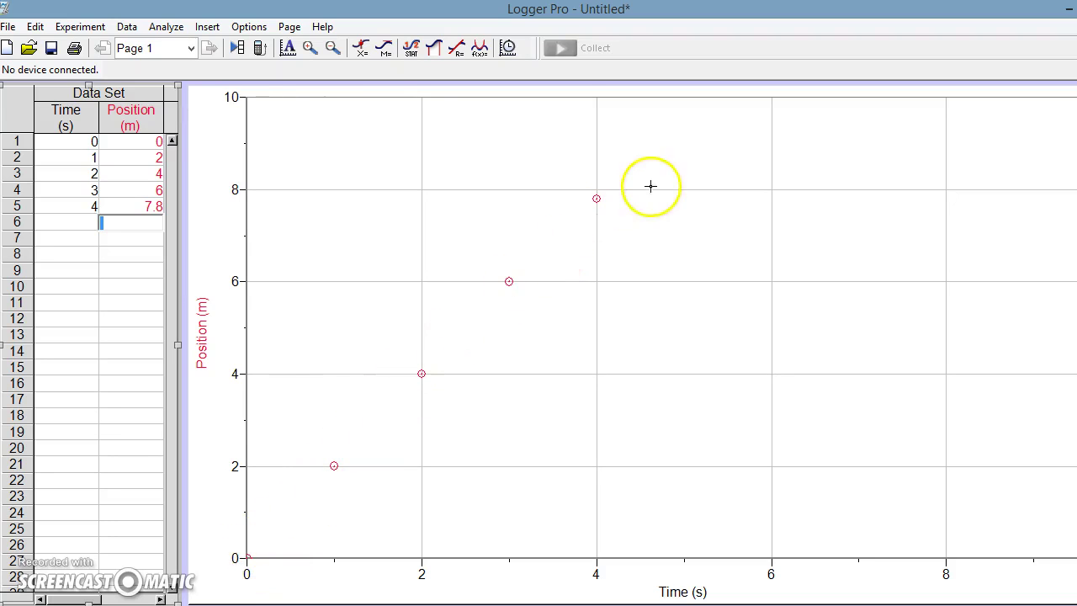
# - Autoscale the graph to the data and resize it so its edge sits right beside the full data table
pyautogui.click(289, 49)
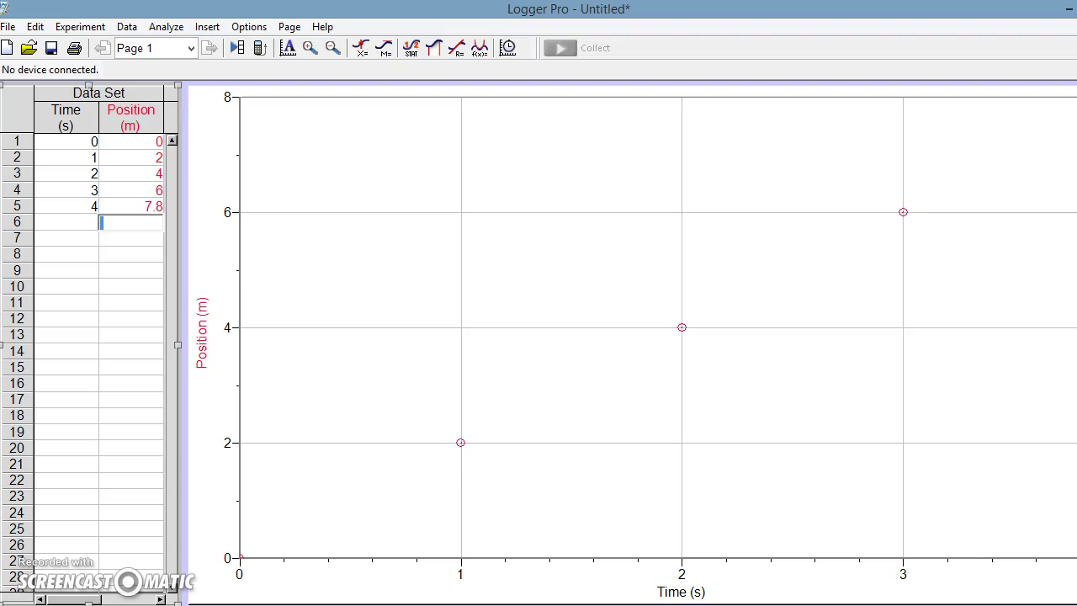
pyautogui.moveTo(178, 345); pyautogui.dragTo(128, 345)
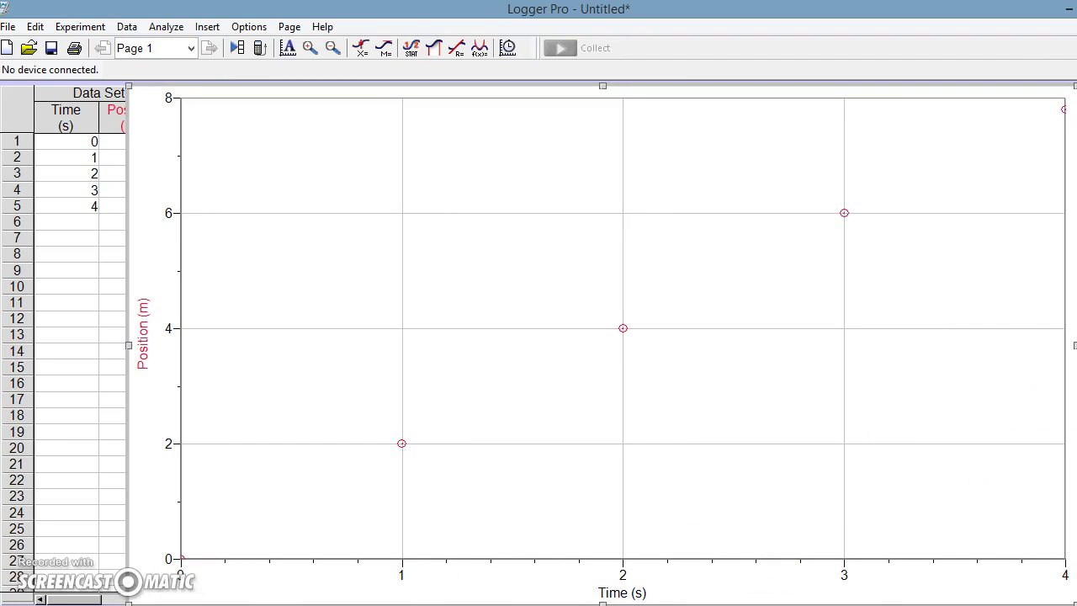
pyautogui.moveTo(127, 346); pyautogui.dragTo(180, 355)
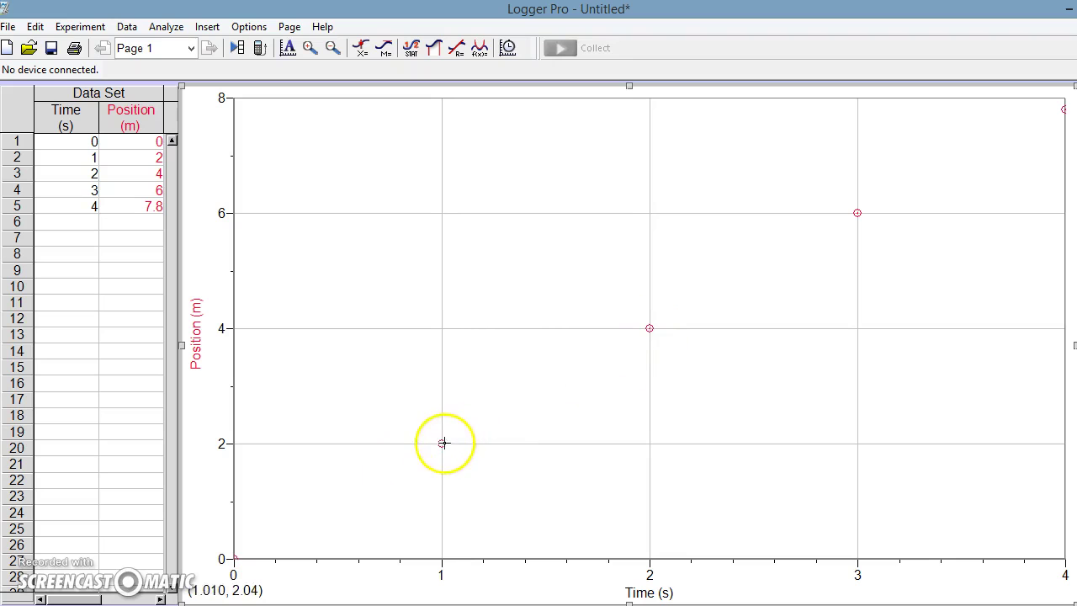
# - Try the graph with point symbols hidden, and again with point symbols shown and connected by lines
pyautogui.doubleClick(488, 378)
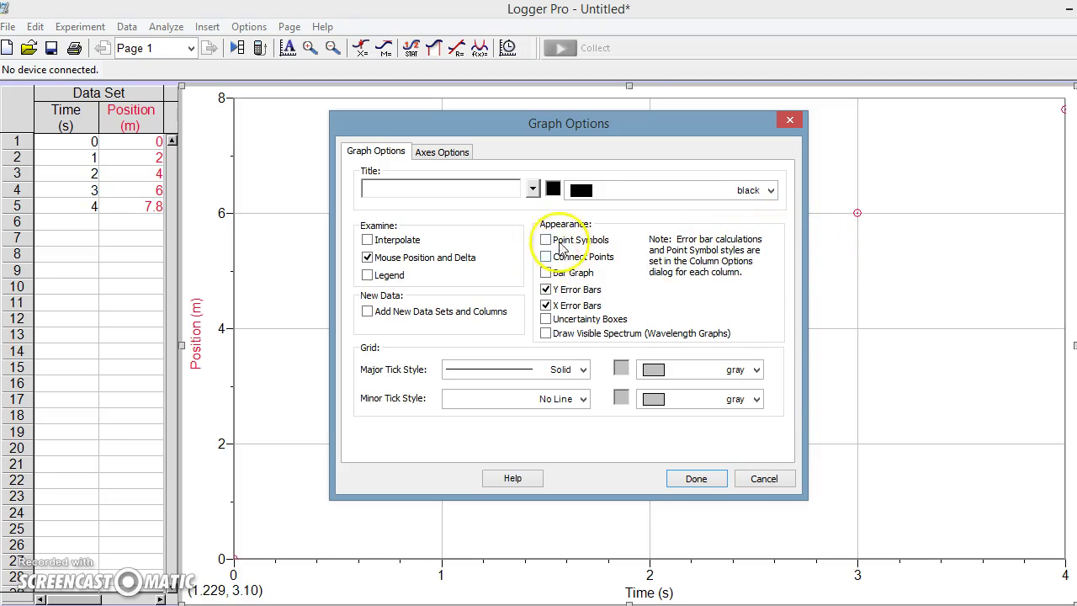
pyautogui.click(695, 479)
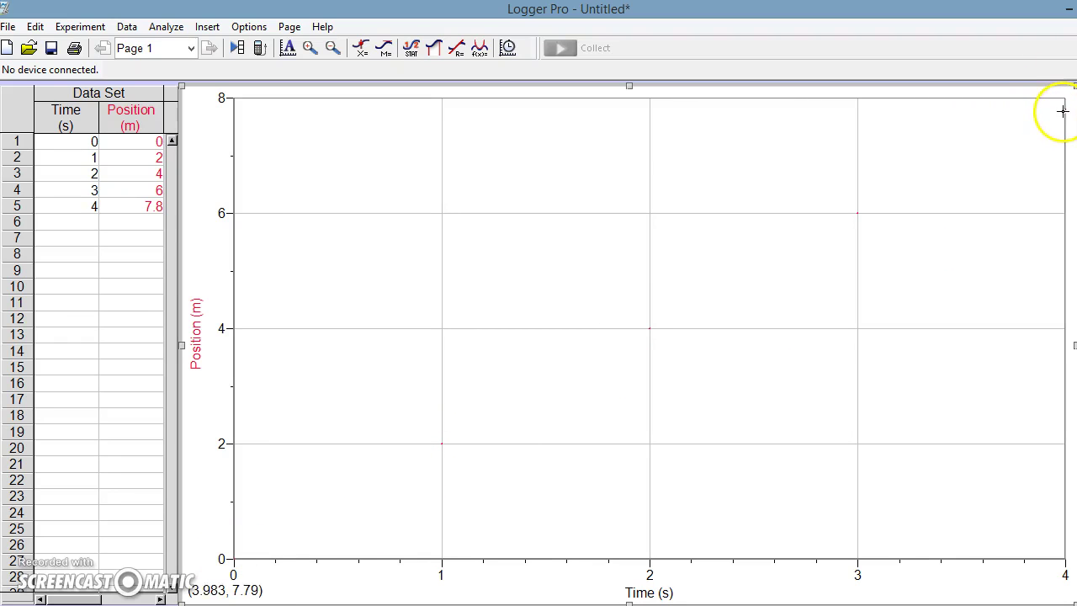
pyautogui.doubleClick(790, 308)
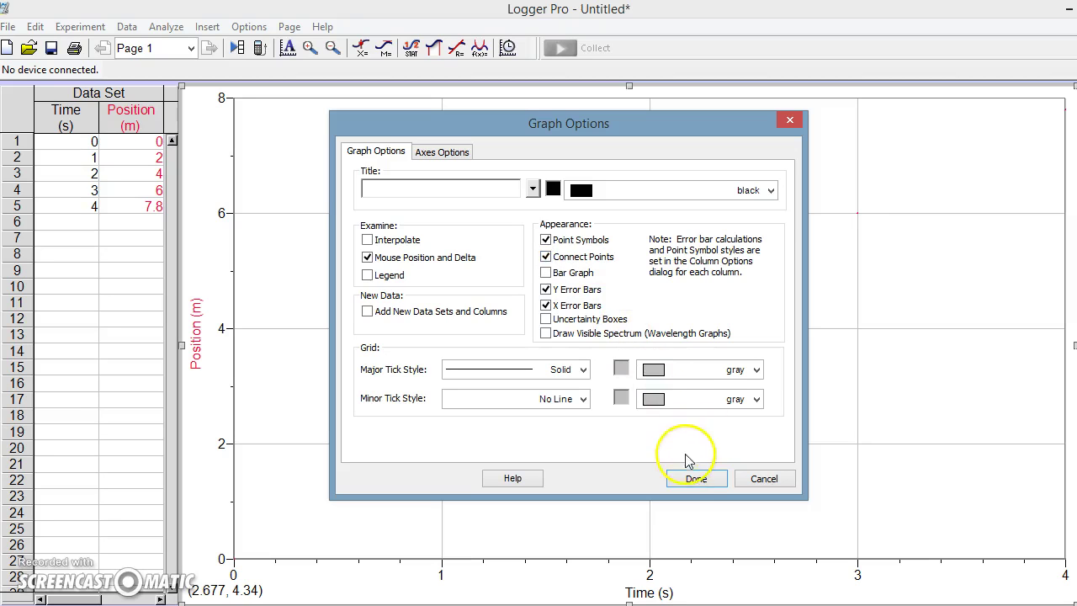
pyautogui.click(693, 480)
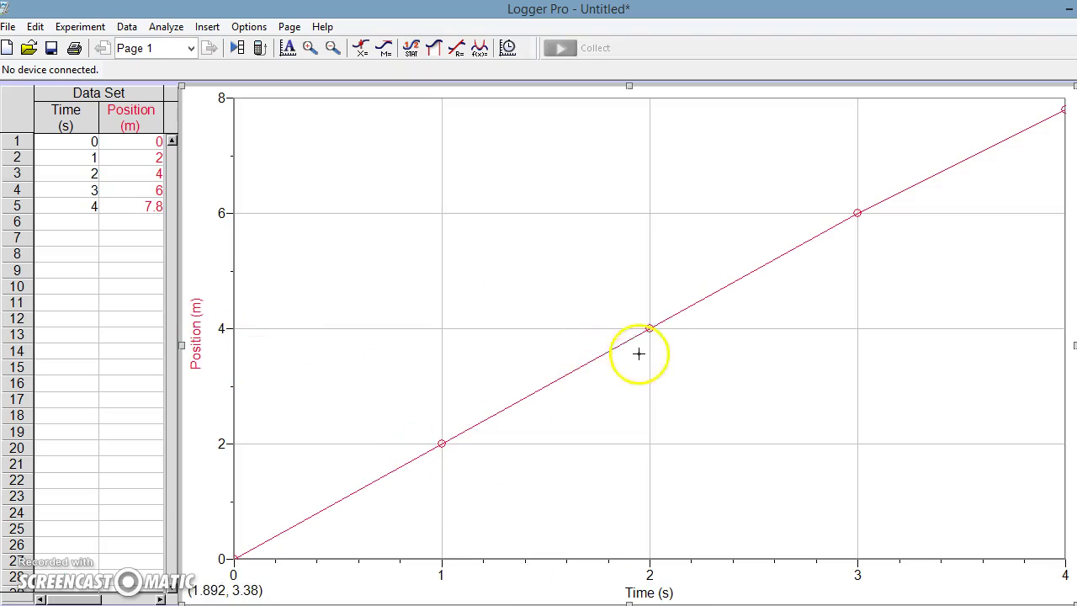
# - Turn off the Connect Points option for the graph while keeping Point Symbols on
pyautogui.doubleClick(522, 306)
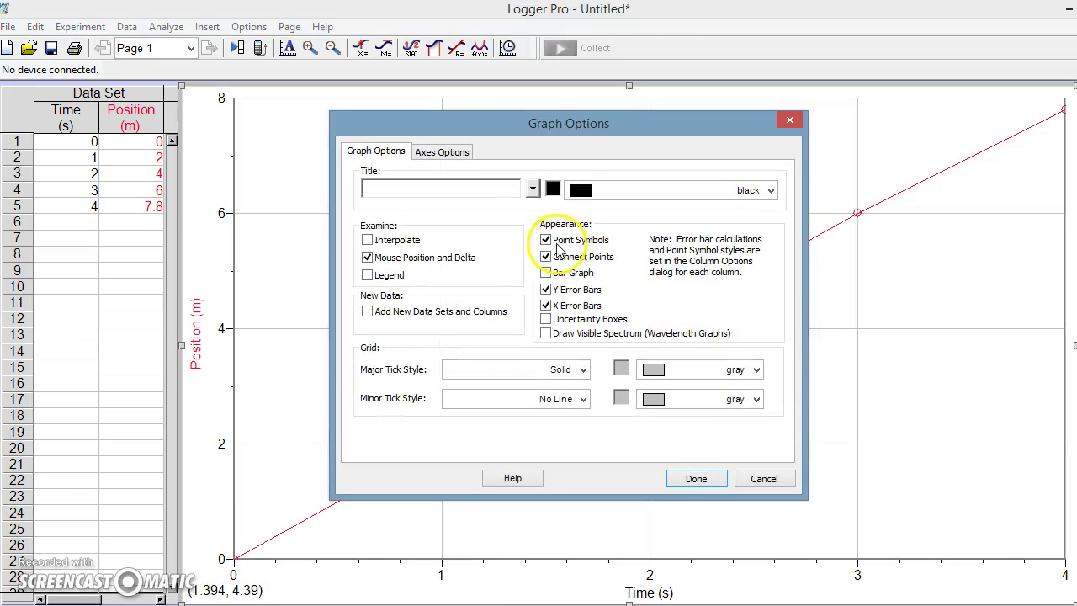
pyautogui.click(695, 478)
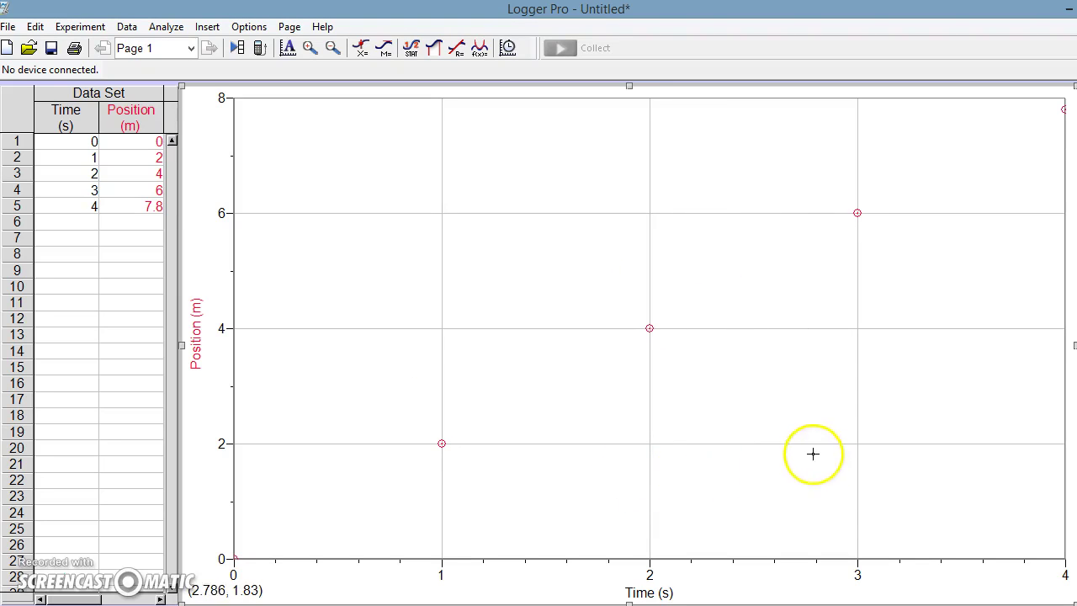